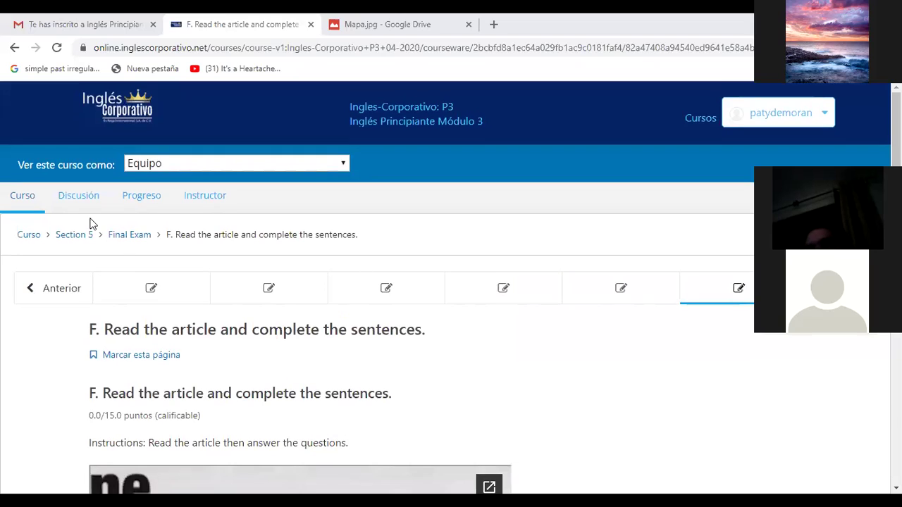
Open the 5.10 Knowledge check from Section 5 of the course outline.
{"action": "left_click", "coordinate": [129, 240]}
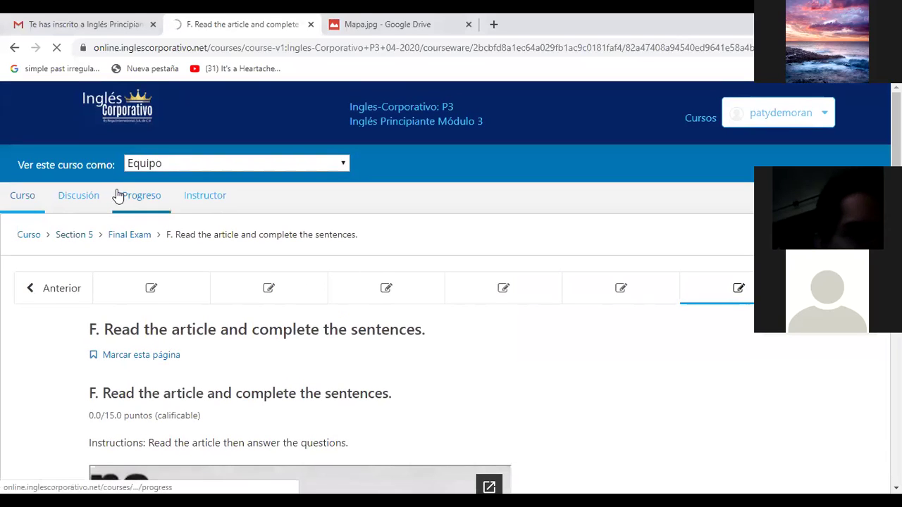
{"action": "left_click", "coordinate": [71, 238]}
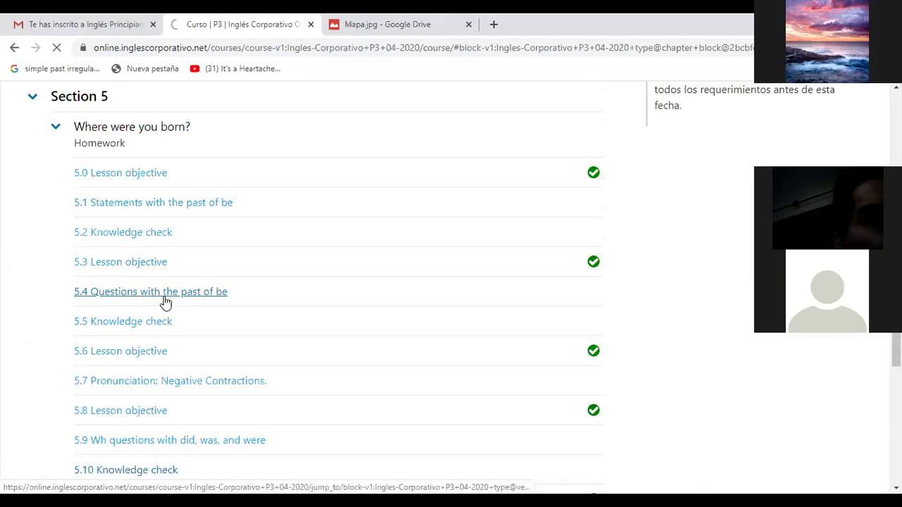
{"action": "scroll", "coordinate": [165, 302], "scroll_direction": "down", "scroll_amount": 3}
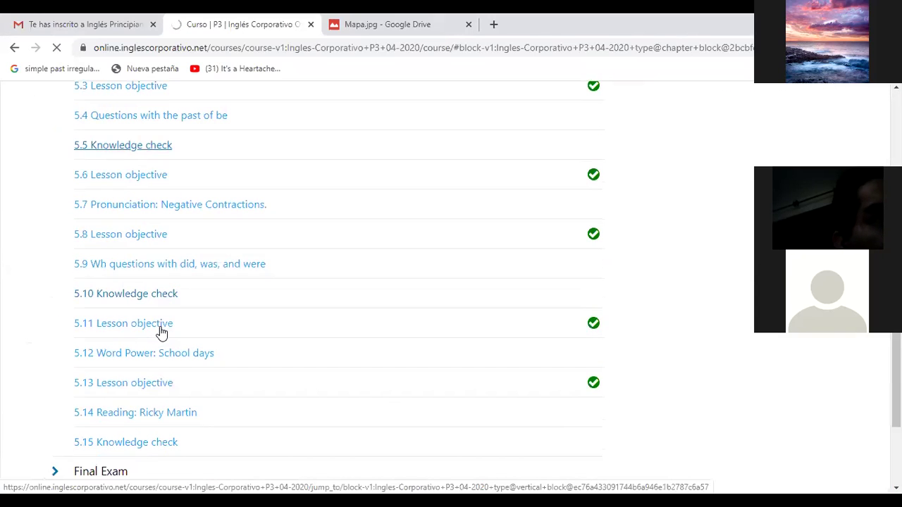
{"action": "left_click", "coordinate": [125, 294]}
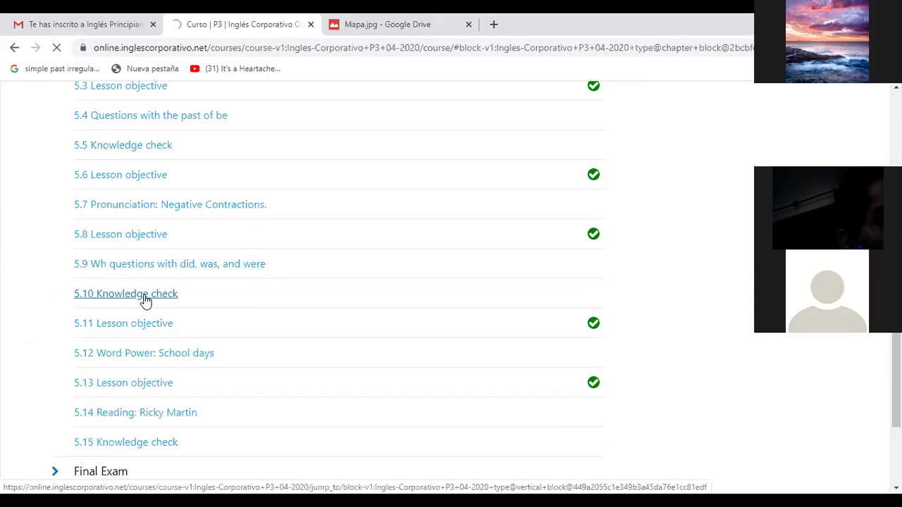
{"action": "left_click", "coordinate": [144, 296]}
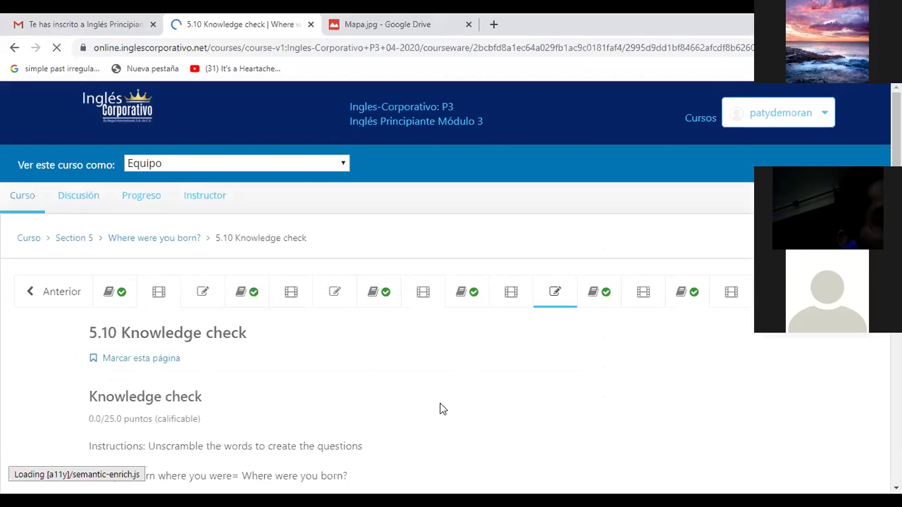
Answer question 2 of the Knowledge check with "How old were you in the year 2000?".
{"action": "scroll", "coordinate": [358, 393], "scroll_direction": "down", "scroll_amount": 4}
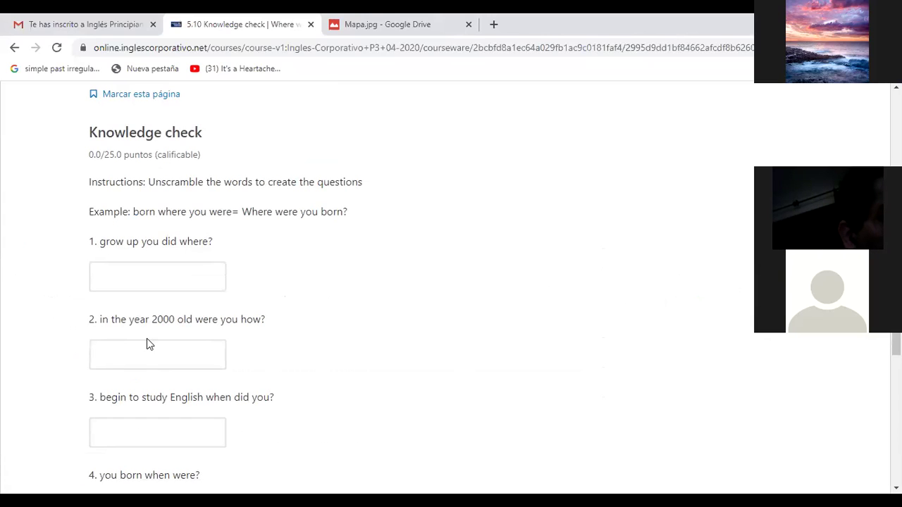
{"action": "left_click", "coordinate": [169, 353]}
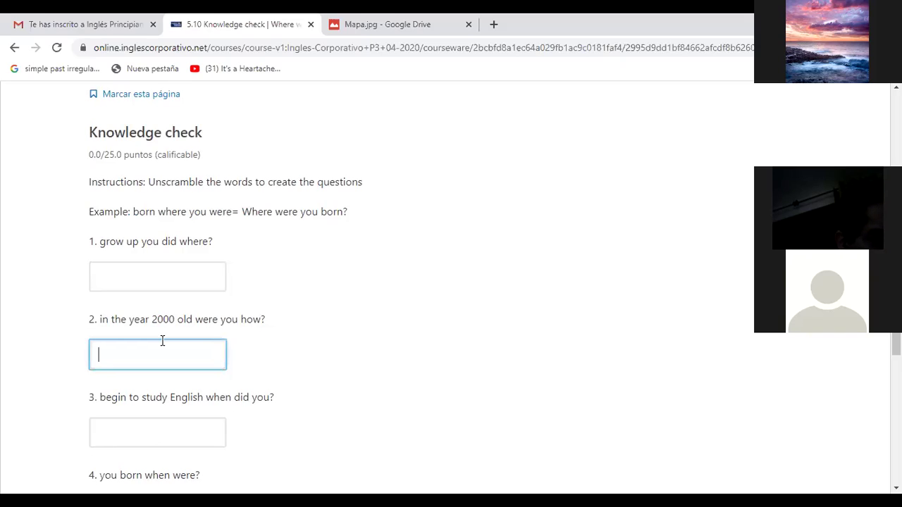
{"action": "type", "text": "How olf"}
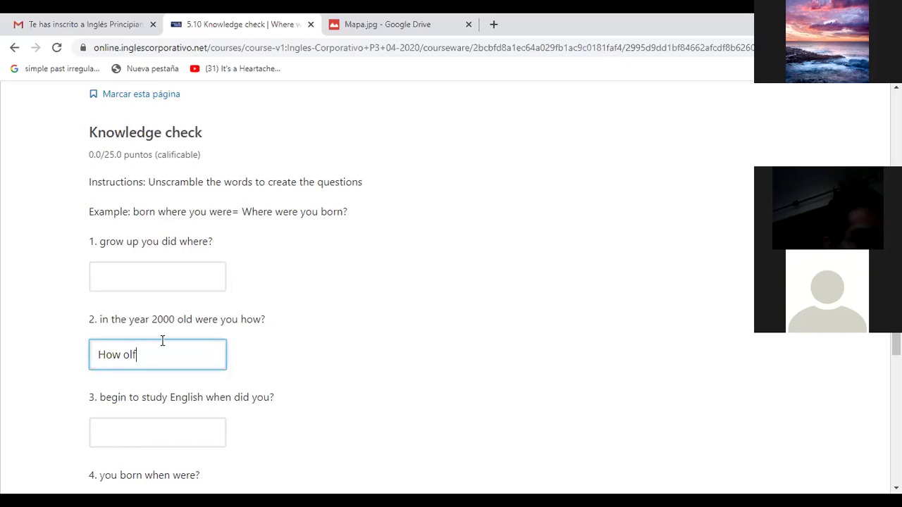
{"action": "key", "text": "BackSpace"}
{"action": "type", "text": "d w"}
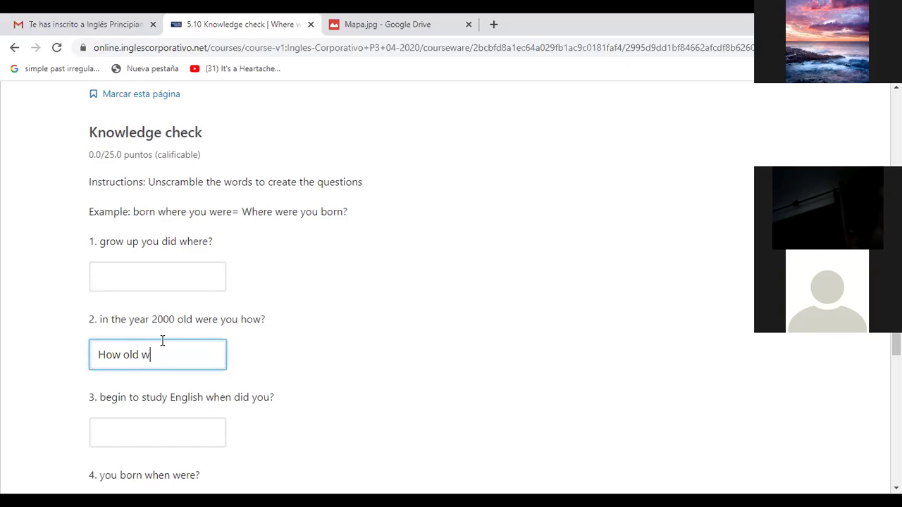
{"action": "type", "text": "ere yiu"}
{"action": "key", "text": "BackSpace"}
{"action": "type", "text": "ou in "}
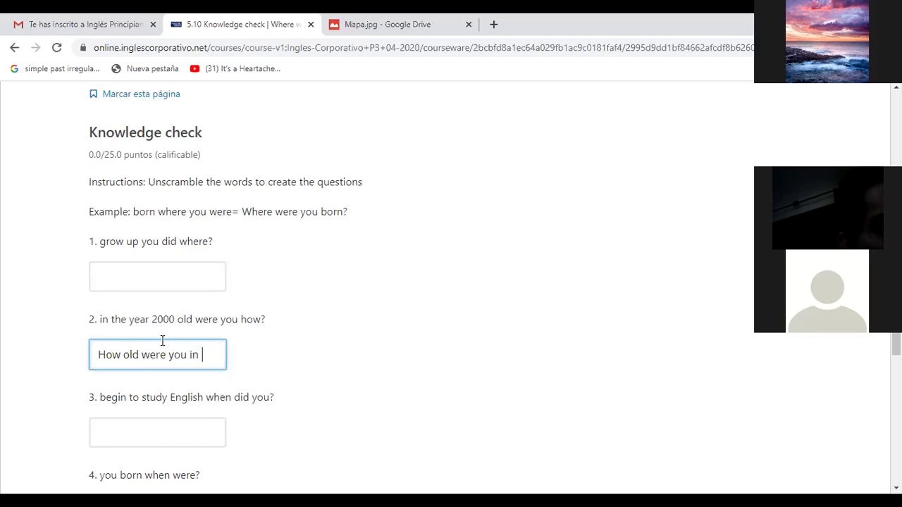
{"action": "type", "text": "the "}
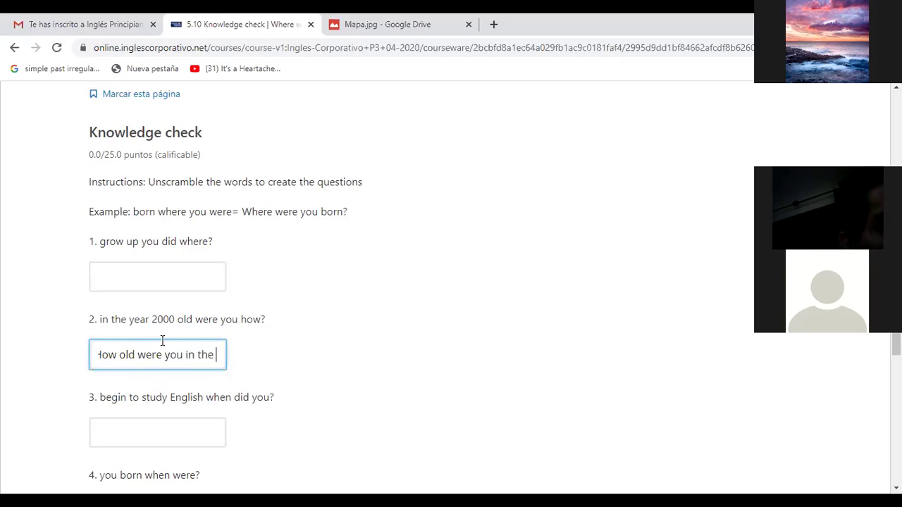
{"action": "type", "text": "year"}
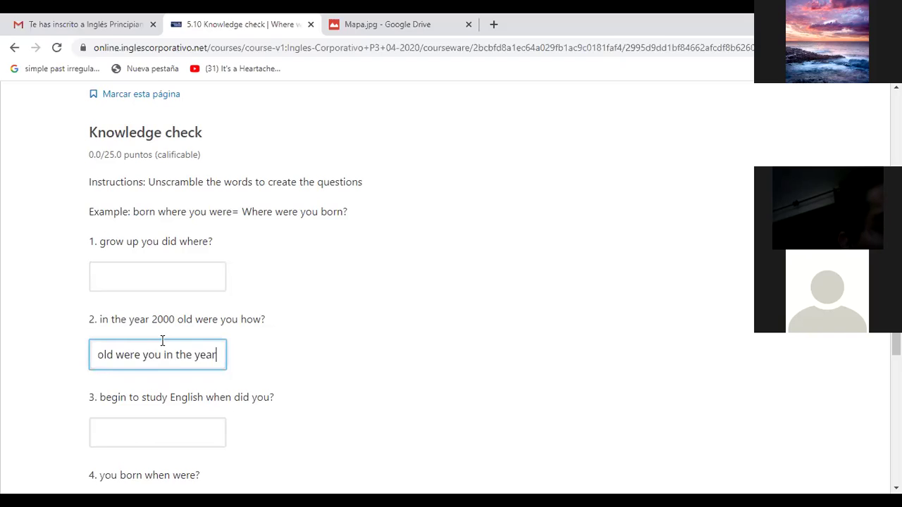
{"action": "type", "text": " 2"}
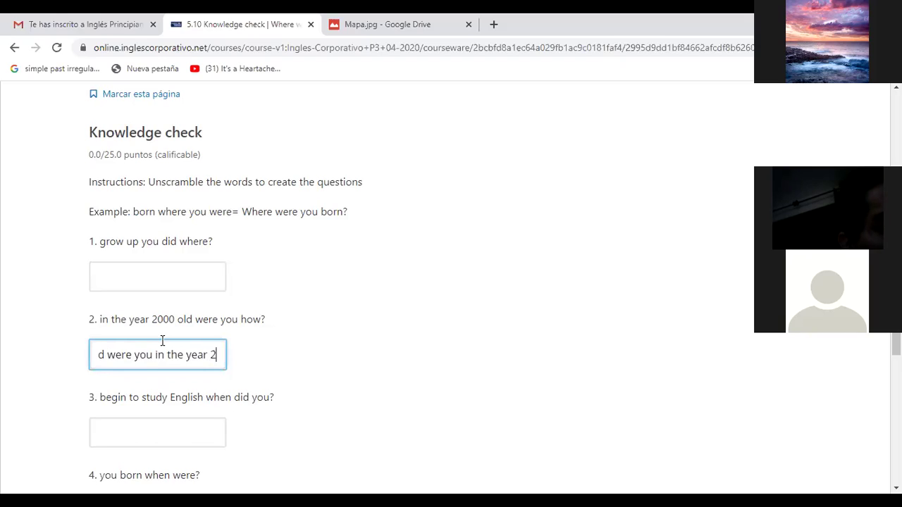
{"action": "type", "text": "000"}
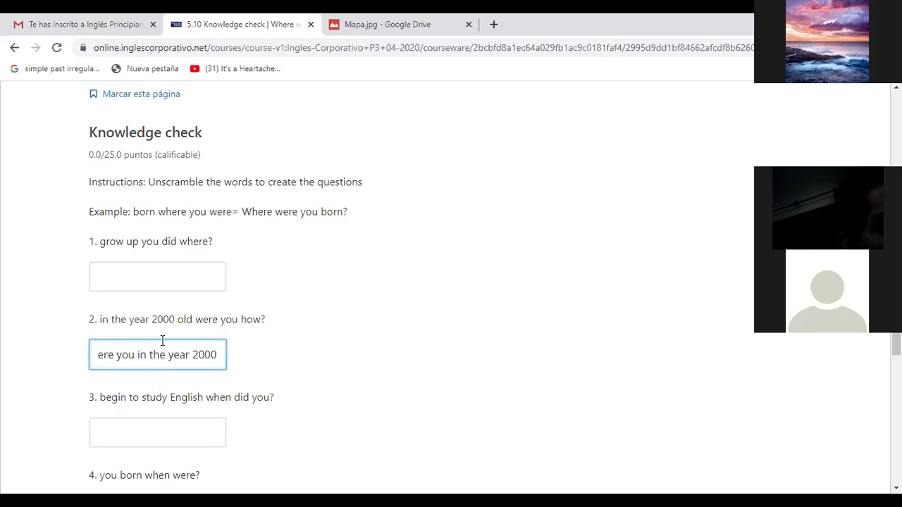
{"action": "type", "text": "?"}
Review the full wording of the question 2 answer back and forth, finishing at its beginning.
{"action": "key", "text": "Left"}
{"action": "key", "text": "Left"}
{"action": "key", "text": "Left"}
{"action": "key", "text": "Left"}
{"action": "key", "text": "Left"}
{"action": "key", "text": "Left"}
{"action": "key", "text": "Left"}
{"action": "key", "text": "Left"}
{"action": "key", "text": "Left"}
{"action": "key", "text": "Left"}
{"action": "key", "text": "Left"}
{"action": "key", "text": "Left"}
{"action": "key", "text": "Left"}
{"action": "key", "text": "Left"}
{"action": "key", "text": "Left"}
{"action": "key", "text": "Left"}
{"action": "key", "text": "Left"}
{"action": "key", "text": "Left"}
{"action": "key", "text": "Left"}
{"action": "key", "text": "Left"}
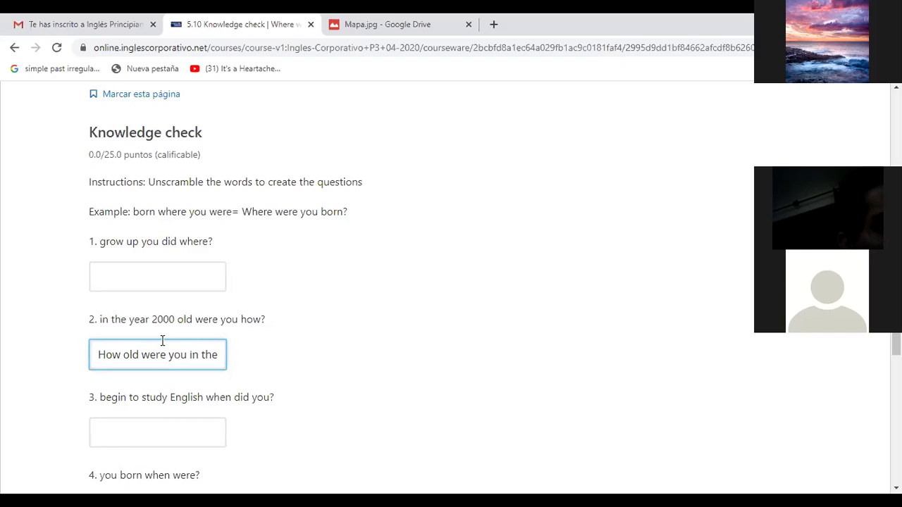
{"action": "key", "text": "Right"}
{"action": "key", "text": "Right"}
{"action": "key", "text": "Right"}
{"action": "key", "text": "Right"}
{"action": "key", "text": "Right"}
{"action": "key", "text": "Right"}
{"action": "key", "text": "Right"}
{"action": "key", "text": "Right"}
{"action": "key", "text": "Right"}
{"action": "key", "text": "Right"}
{"action": "key", "text": "Right"}
{"action": "key", "text": "Right"}
{"action": "key", "text": "Right"}
{"action": "key", "text": "Right"}
{"action": "key", "text": "Right"}
{"action": "key", "text": "Right"}
{"action": "key", "text": "Right"}
{"action": "key", "text": "Right"}
{"action": "key", "text": "Right"}
{"action": "key", "text": "Right"}
{"action": "key", "text": "Right"}
{"action": "key", "text": "Right"}
{"action": "key", "text": "Right"}
{"action": "type", "text": "ye"}
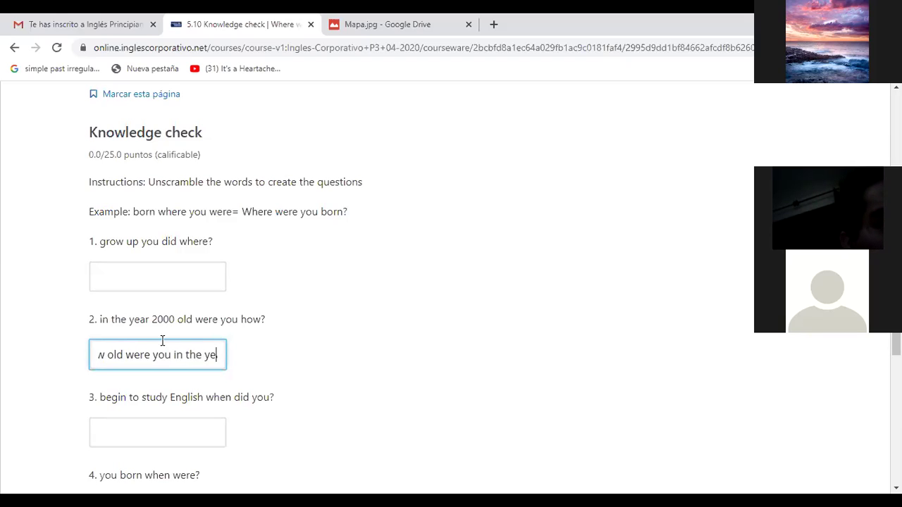
{"action": "type", "text": "ar 2000?"}
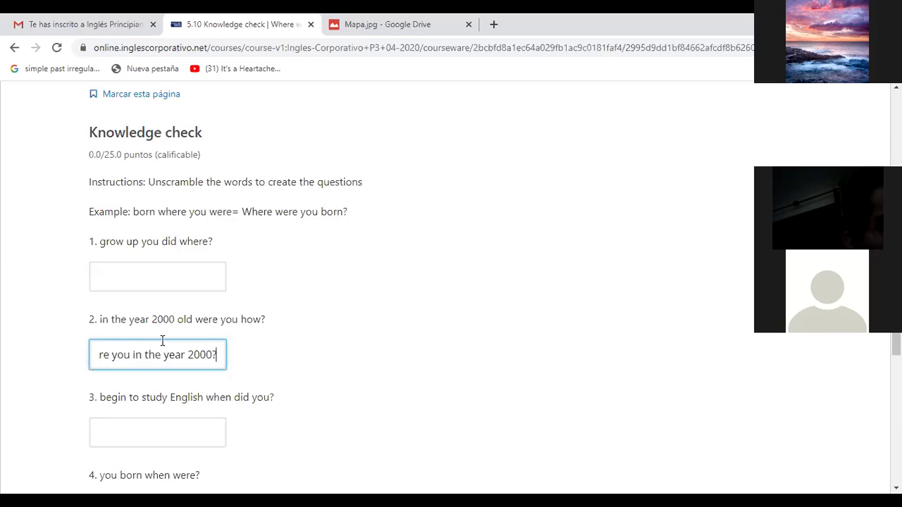
{"action": "key", "text": "Left"}
{"action": "key", "text": "Left"}
{"action": "key", "text": "Left"}
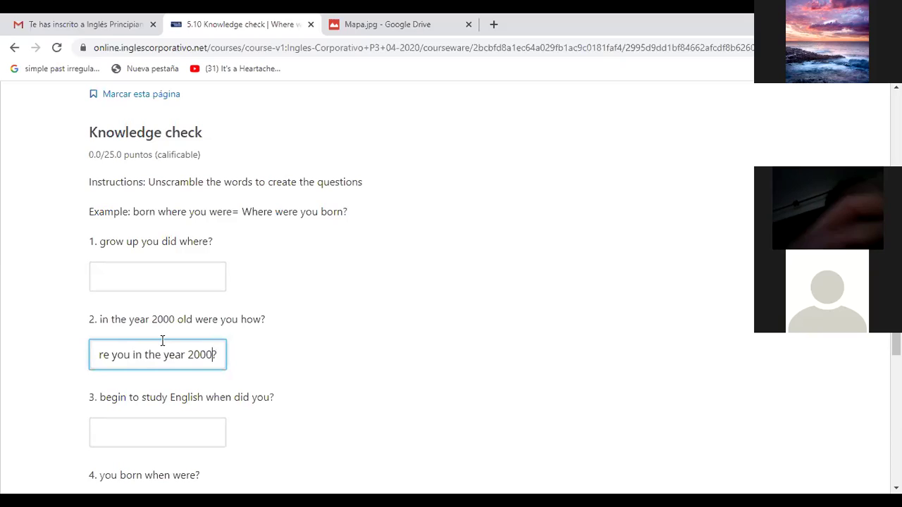
{"action": "key", "text": "ctrl+Left"}
{"action": "key", "text": "ctrl+Left"}
{"action": "key", "text": "ctrl+Left"}
{"action": "key", "text": "ctrl+Left"}
{"action": "key", "text": "Home"}
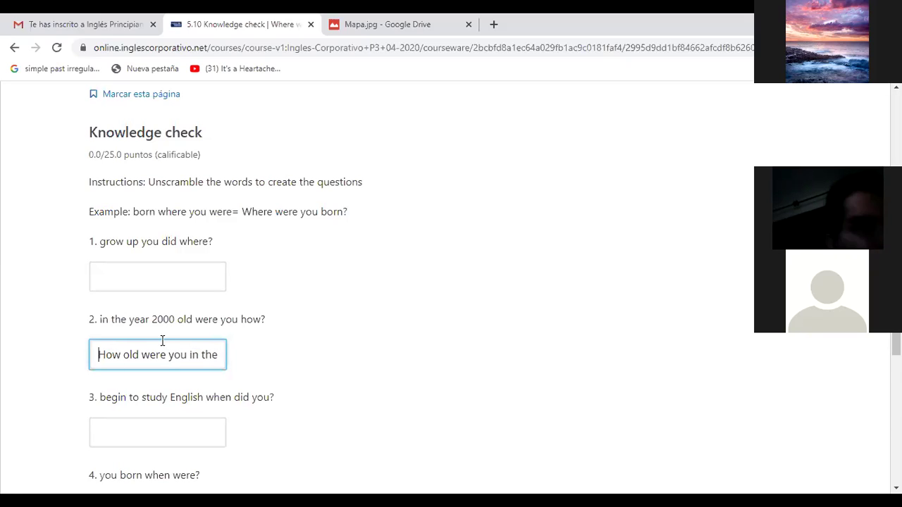